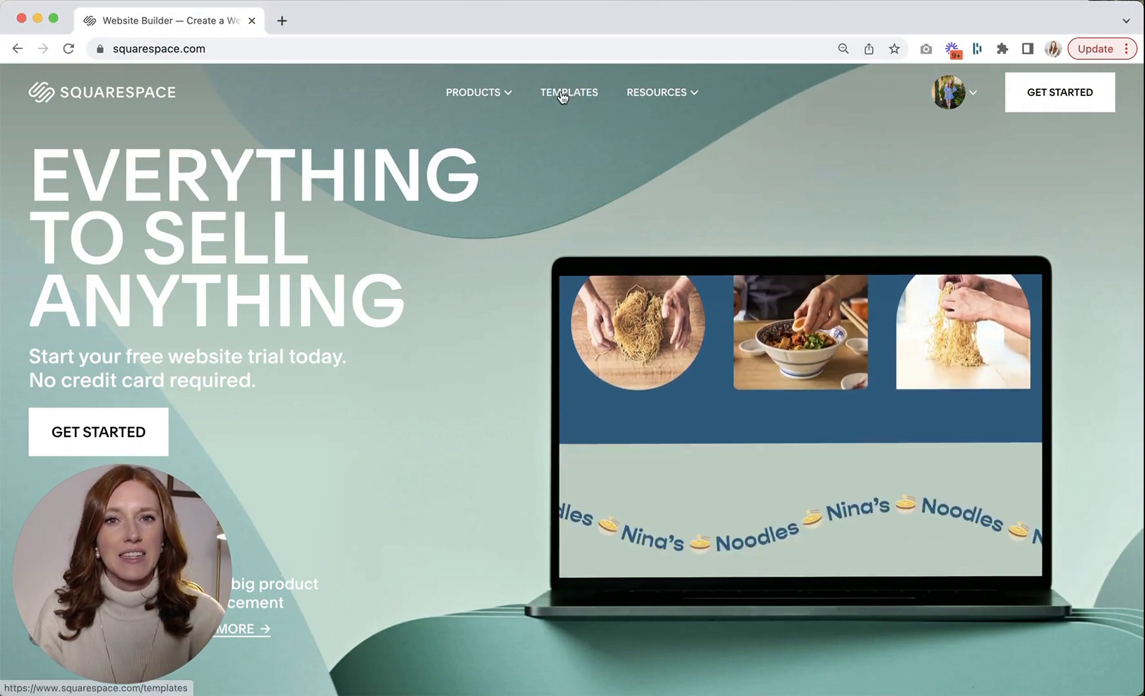
- Filter the template gallery to Local Business and scroll down to the Hales template
click(562, 95)
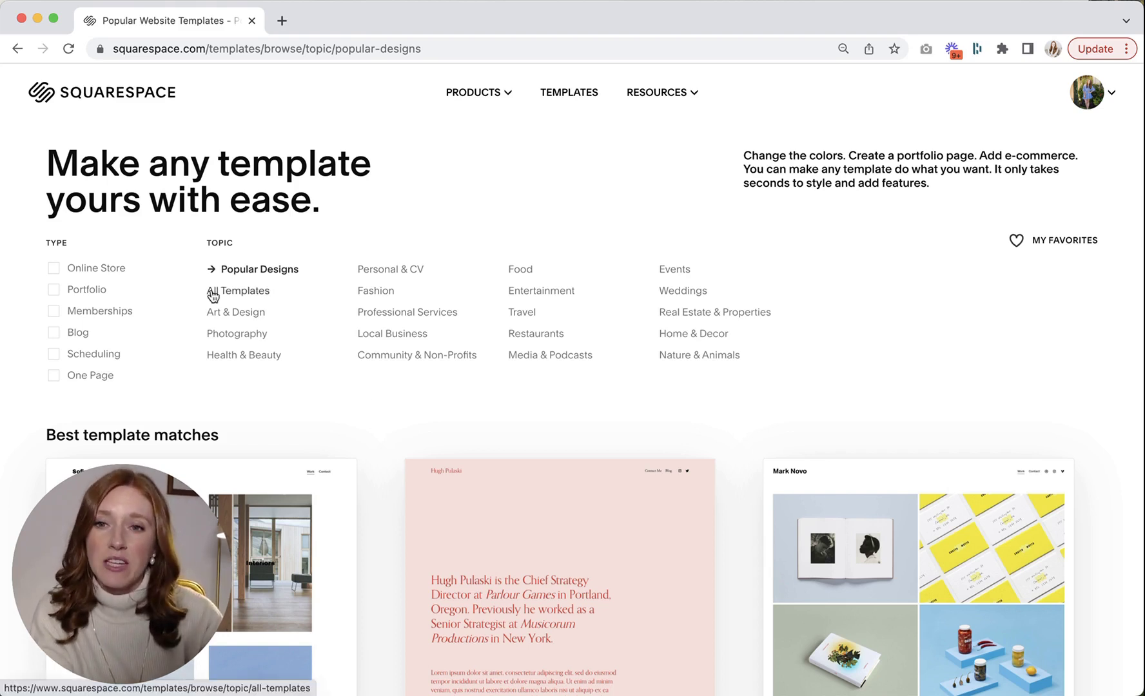
click(400, 334)
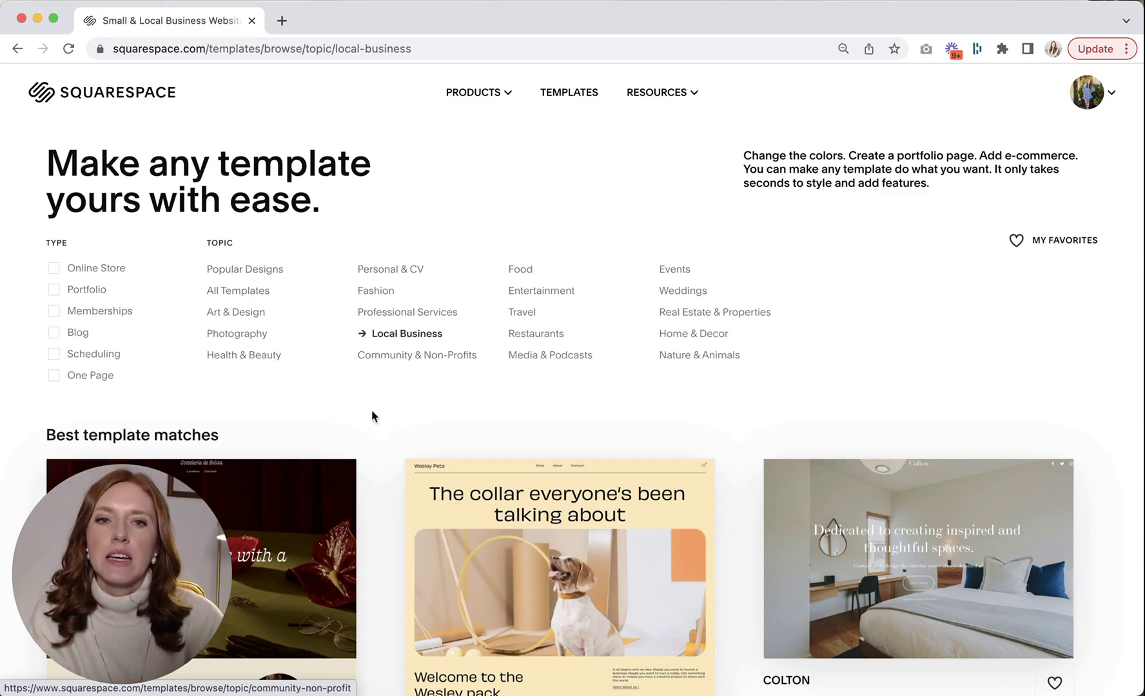
scroll(366, 513, down, 10)
scroll(367, 514, down, 15)
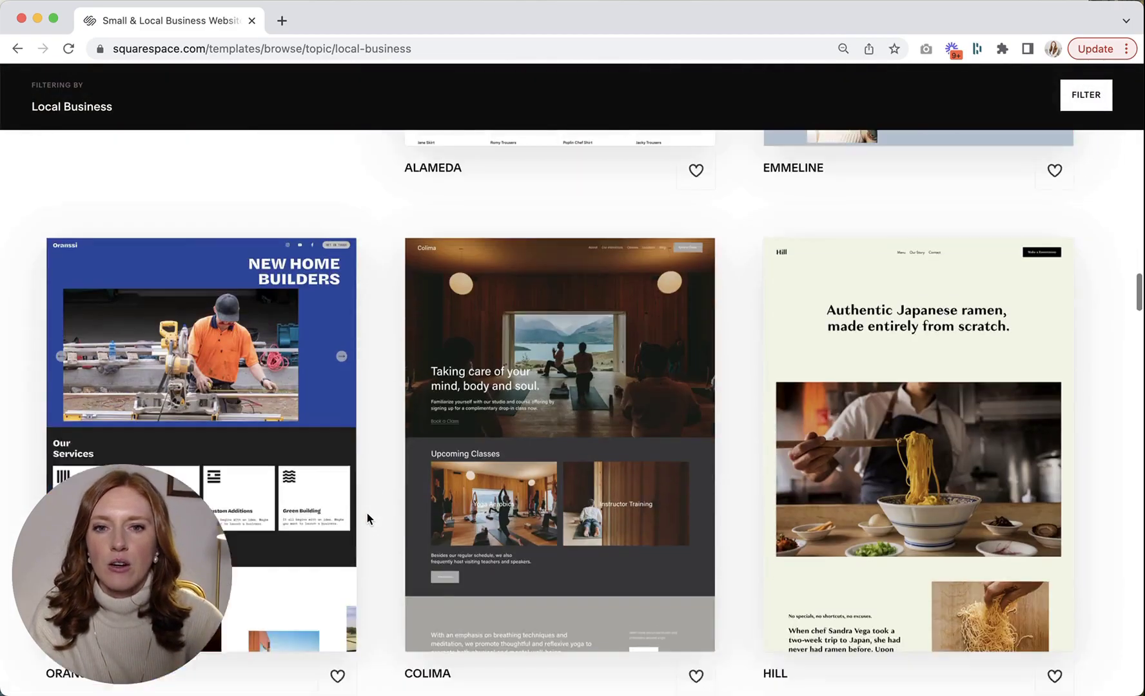
scroll(367, 519, down, 10)
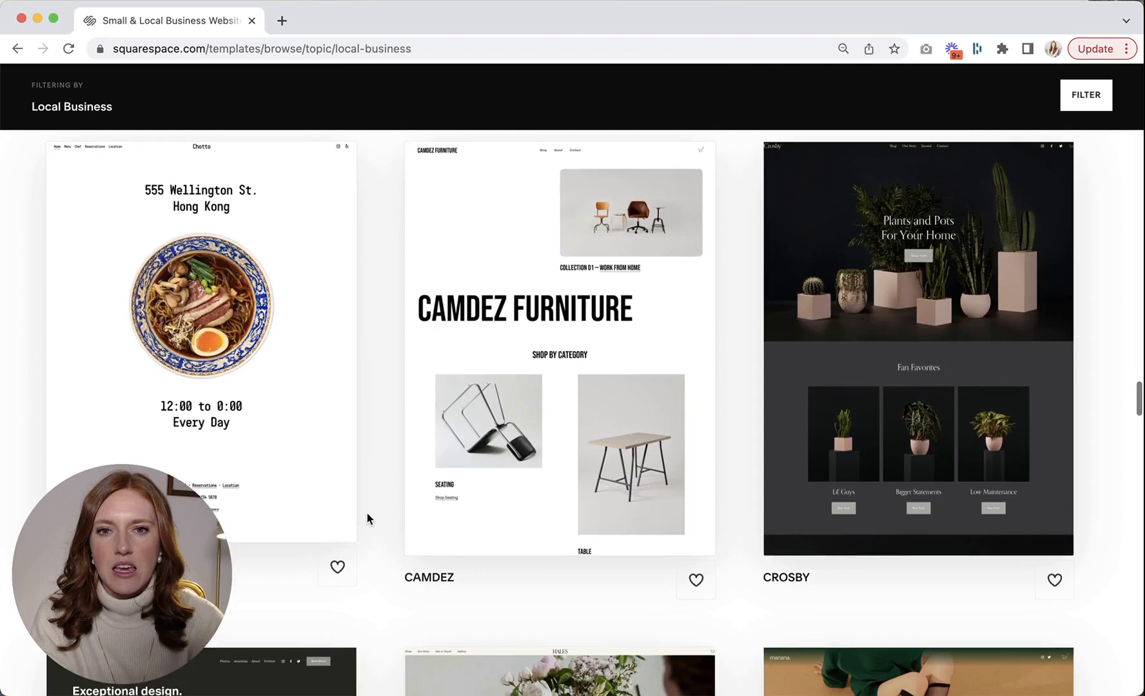
scroll(367, 513, down, 3)
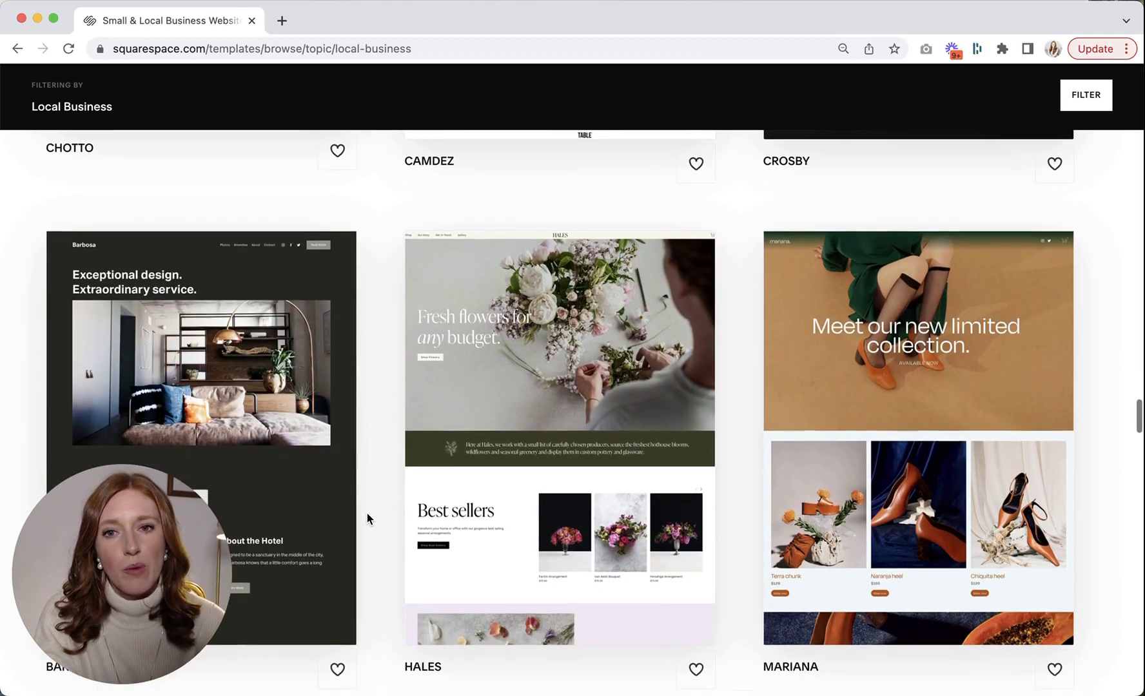
mouse_move(452, 309)
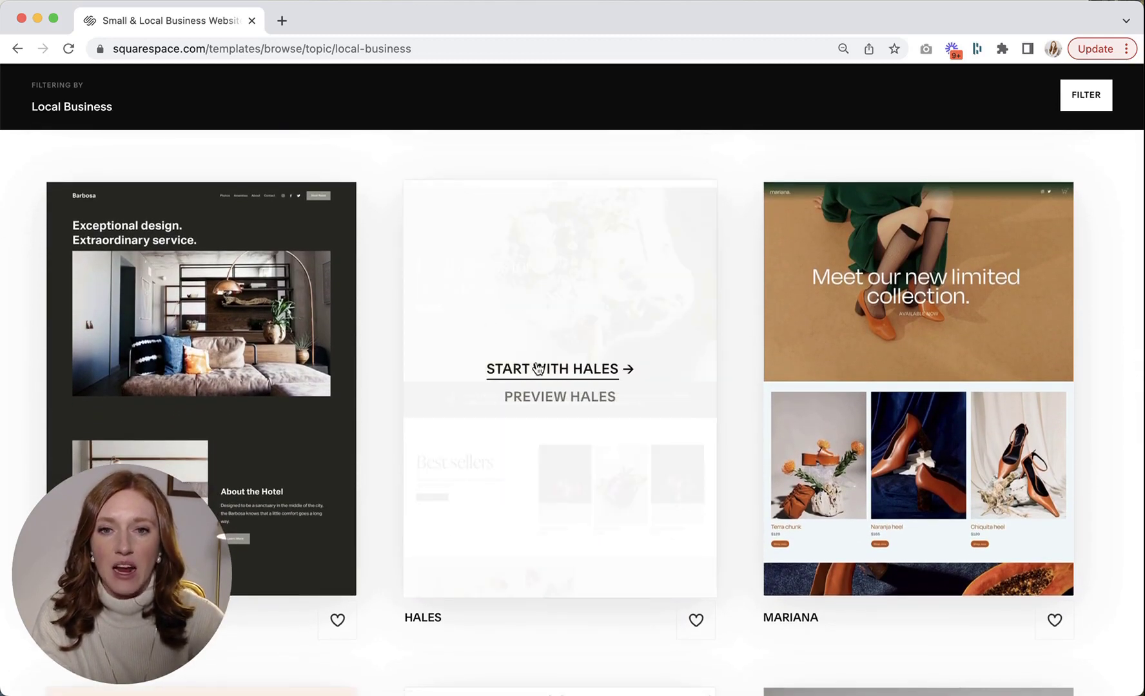
click(543, 398)
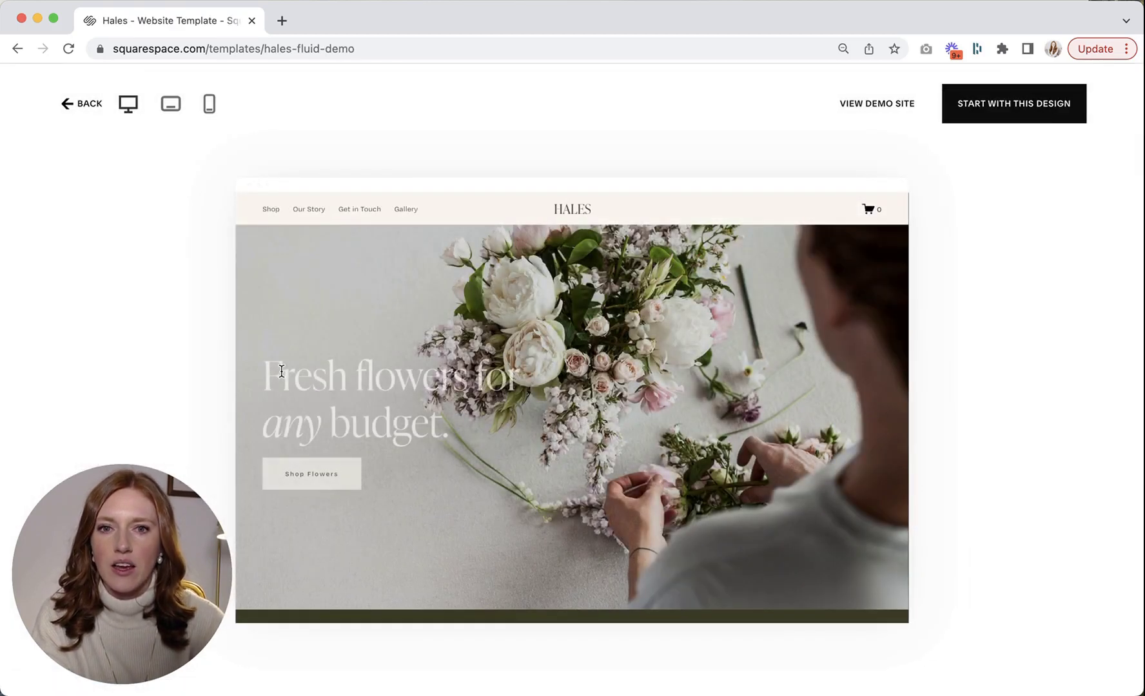
scroll(281, 371, down, 2)
scroll(282, 372, down, 10)
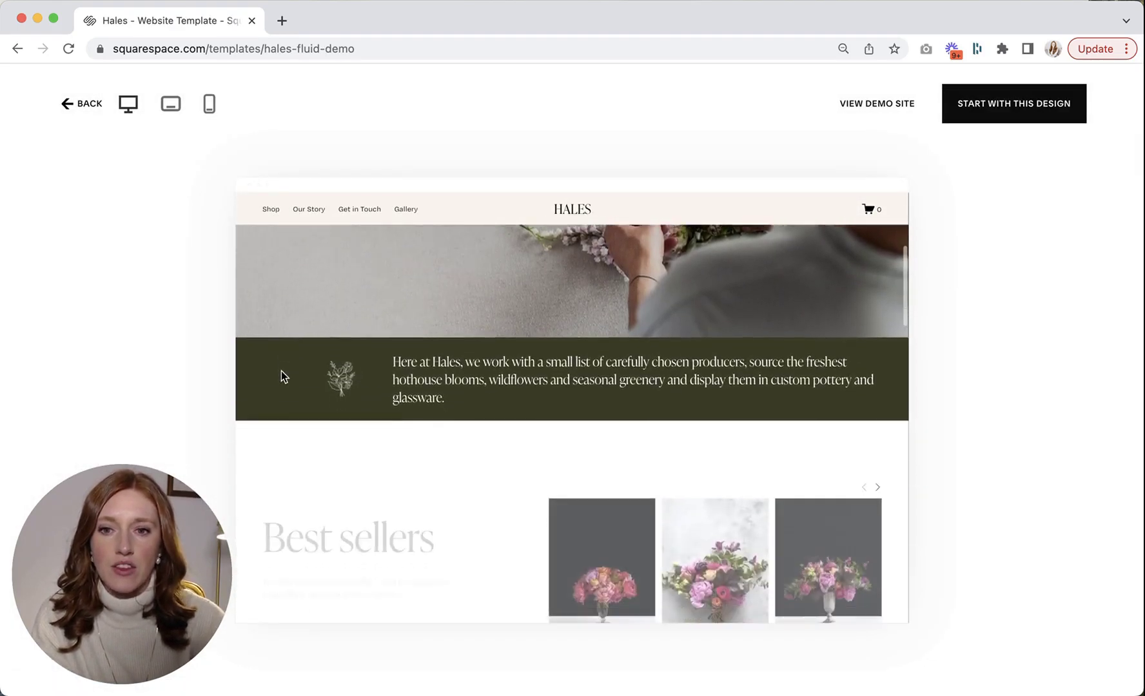
scroll(281, 372, down, 12)
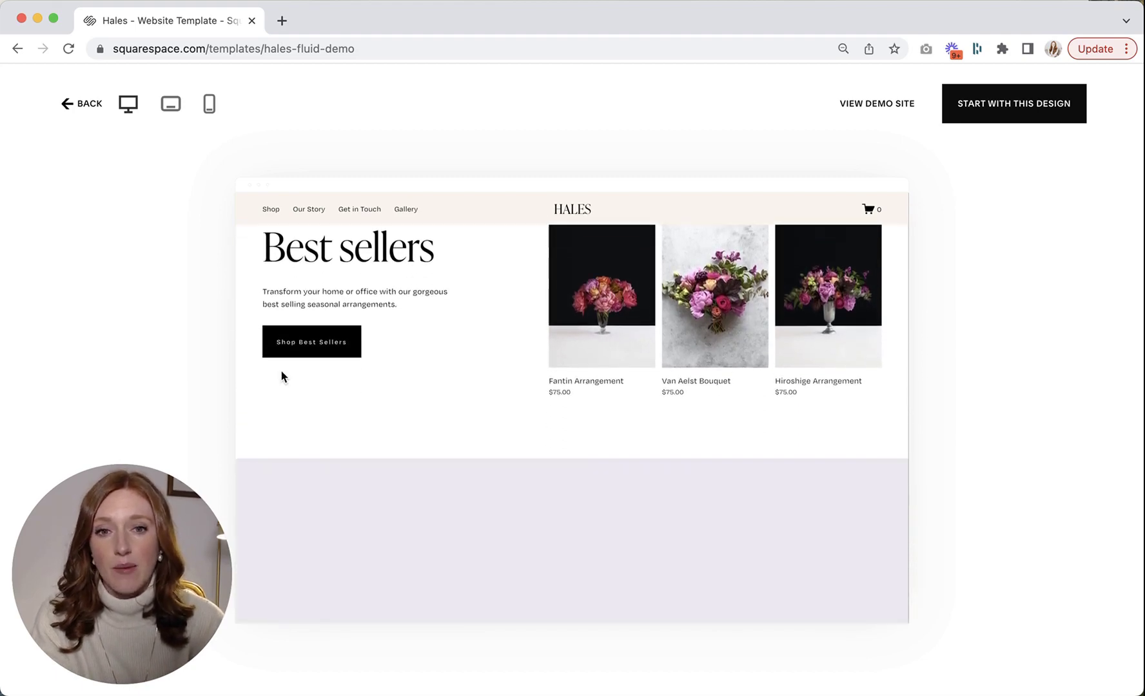
scroll(281, 372, down, 15)
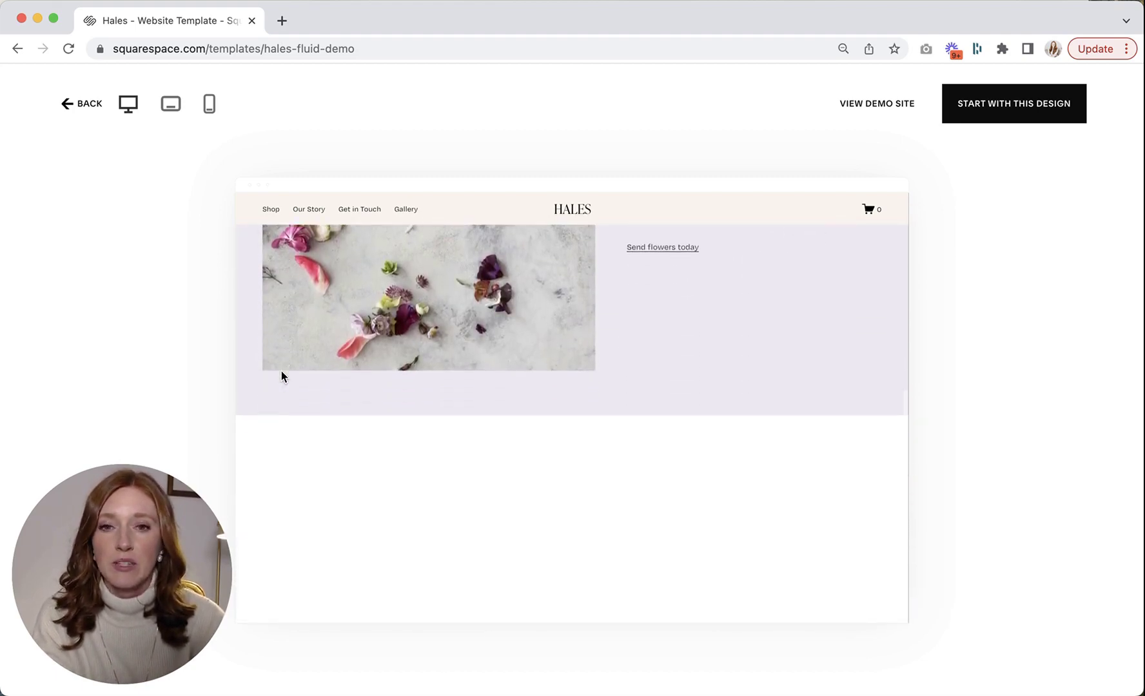
scroll(282, 372, down, 15)
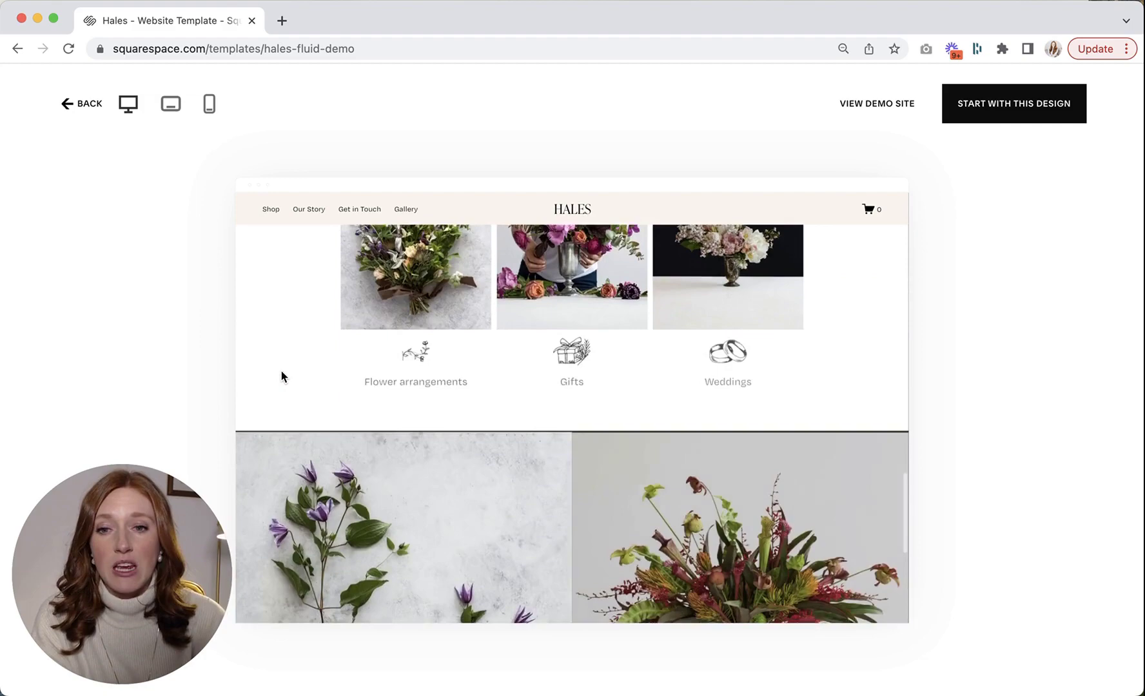
click(85, 103)
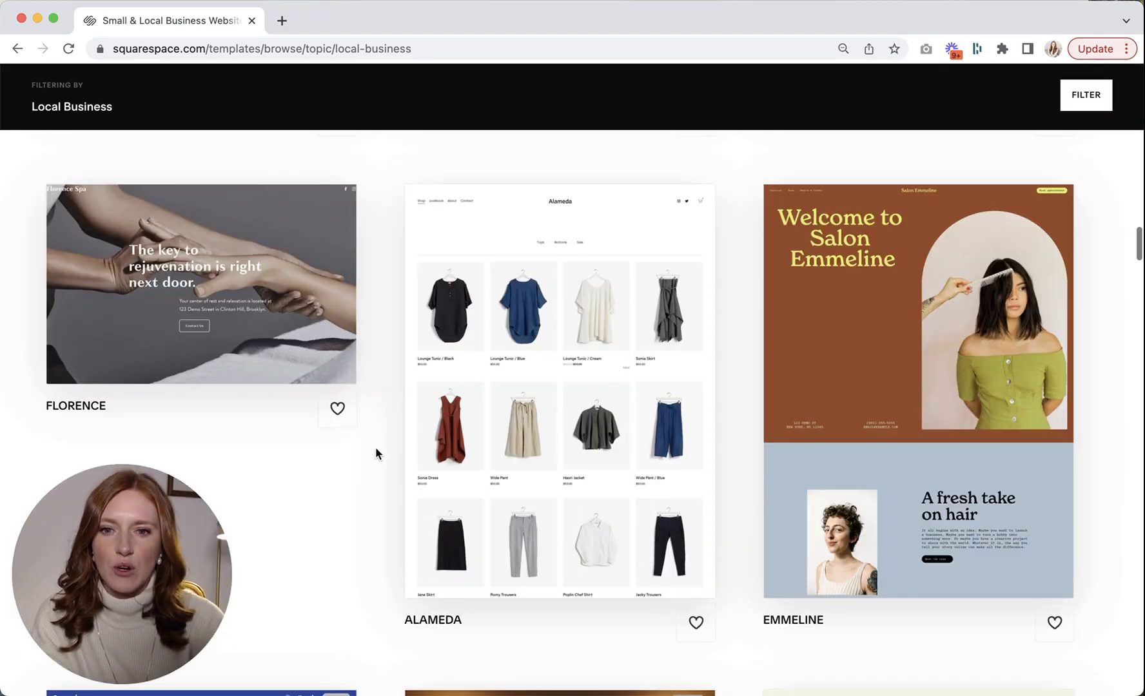
click(586, 390)
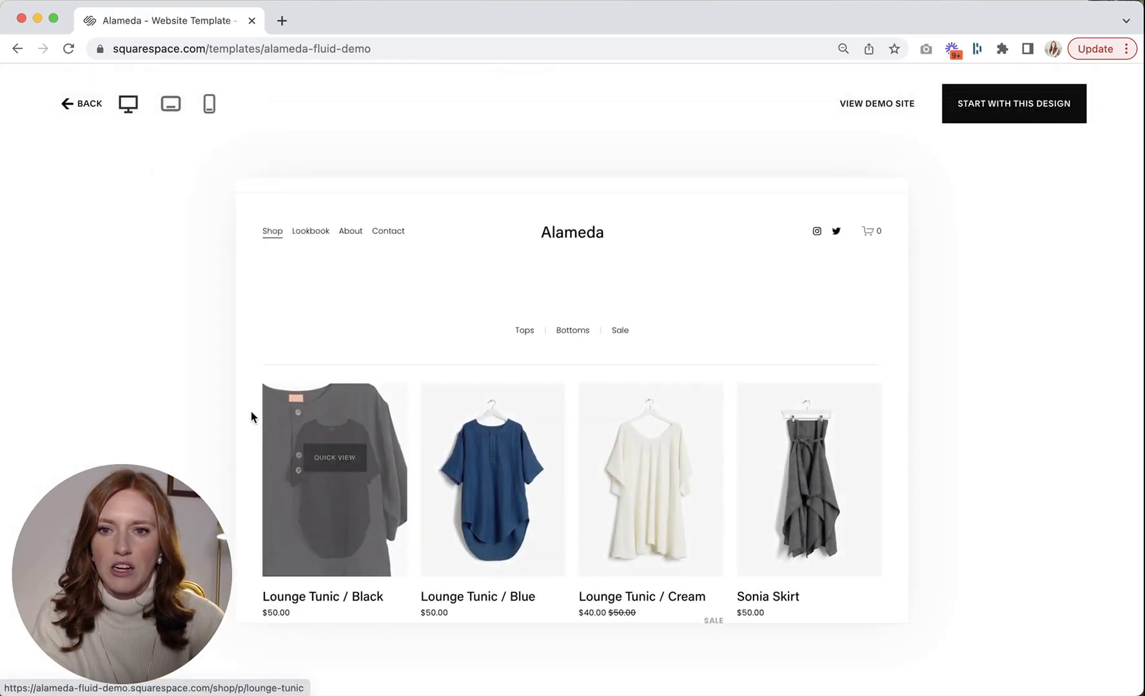
scroll(250, 410, down, 10)
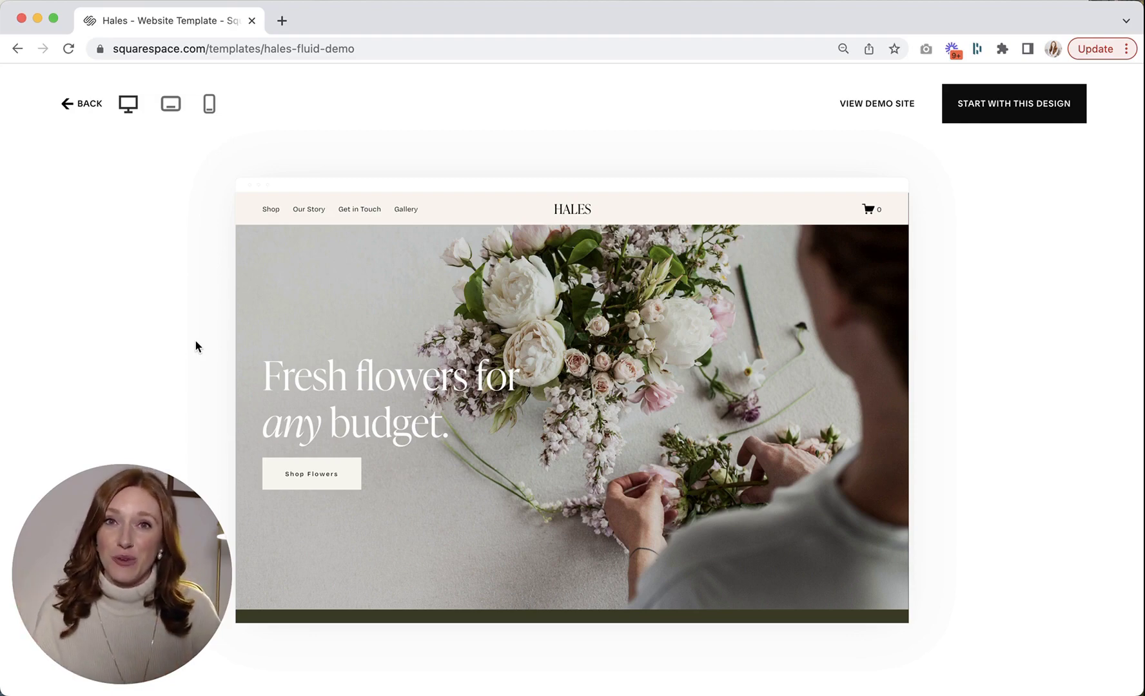
- Switch the template gallery from the Local Business topic to All Templates
click(93, 102)
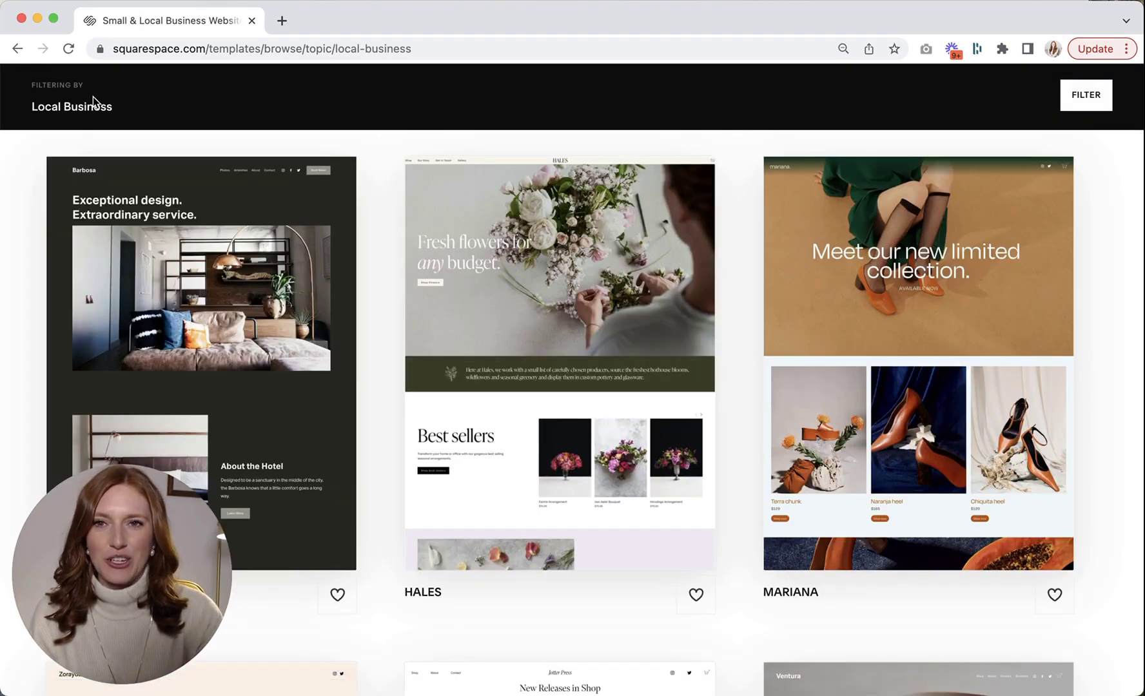
scroll(26, 290, down, 15)
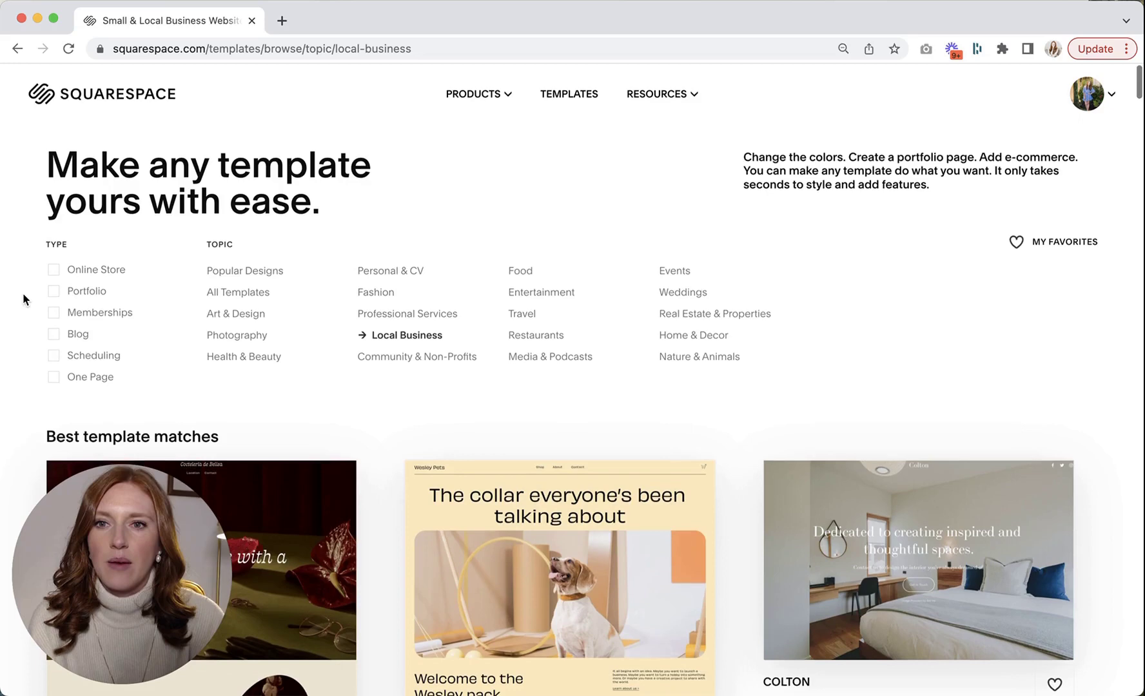
click(229, 290)
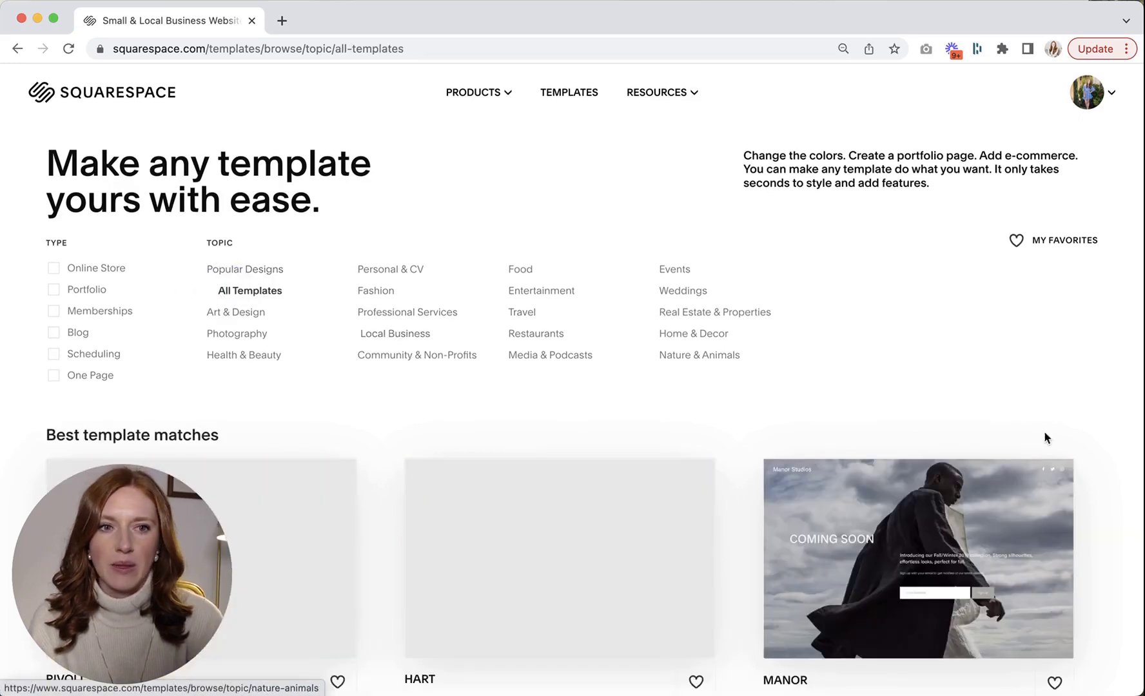
- Scroll down the All Templates grid until the Randi card is visible
scroll(1099, 451, down, 10)
scroll(1099, 451, down, 8)
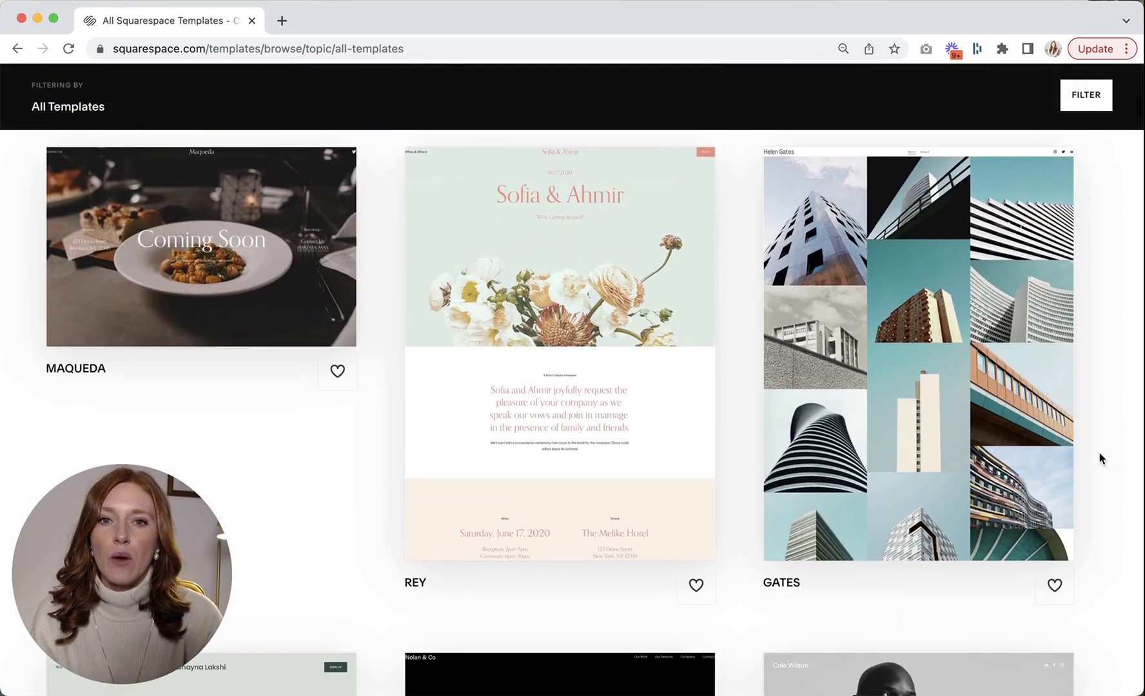
scroll(1098, 457, down, 10)
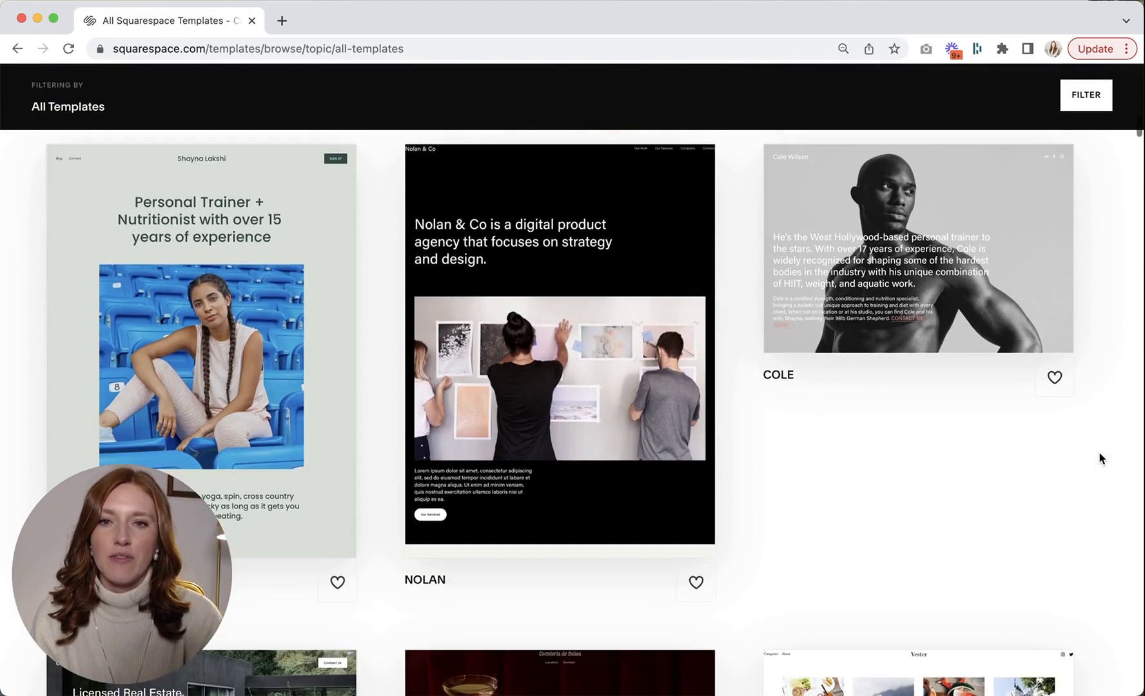
scroll(1099, 453, down, 20)
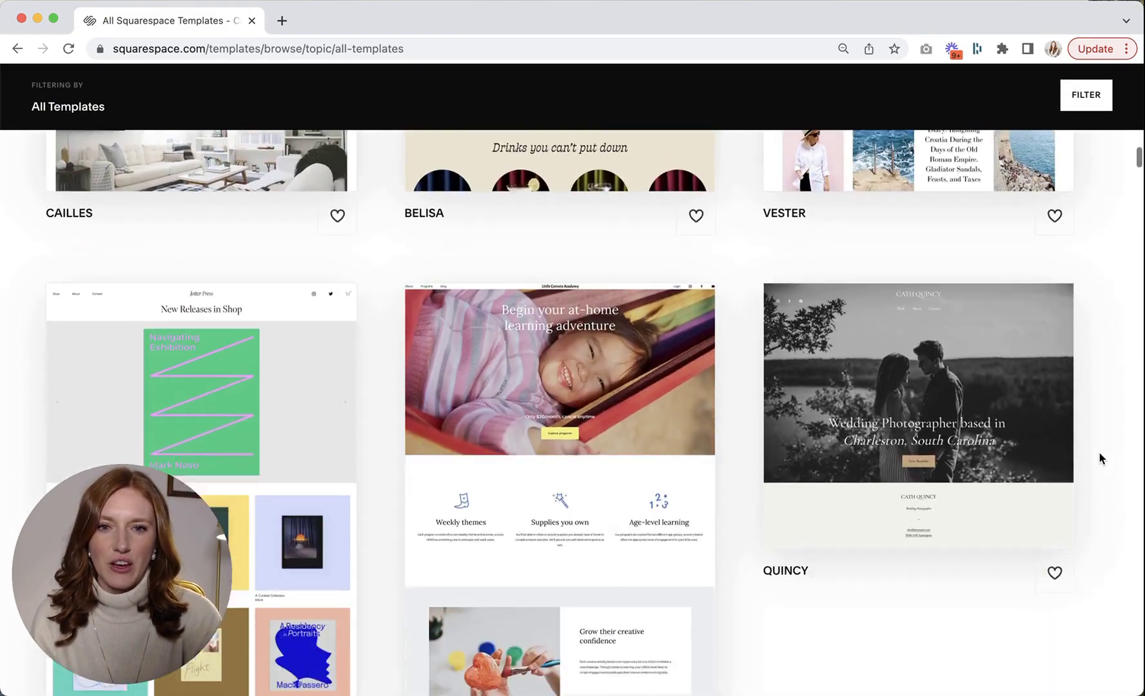
scroll(1099, 458, down, 15)
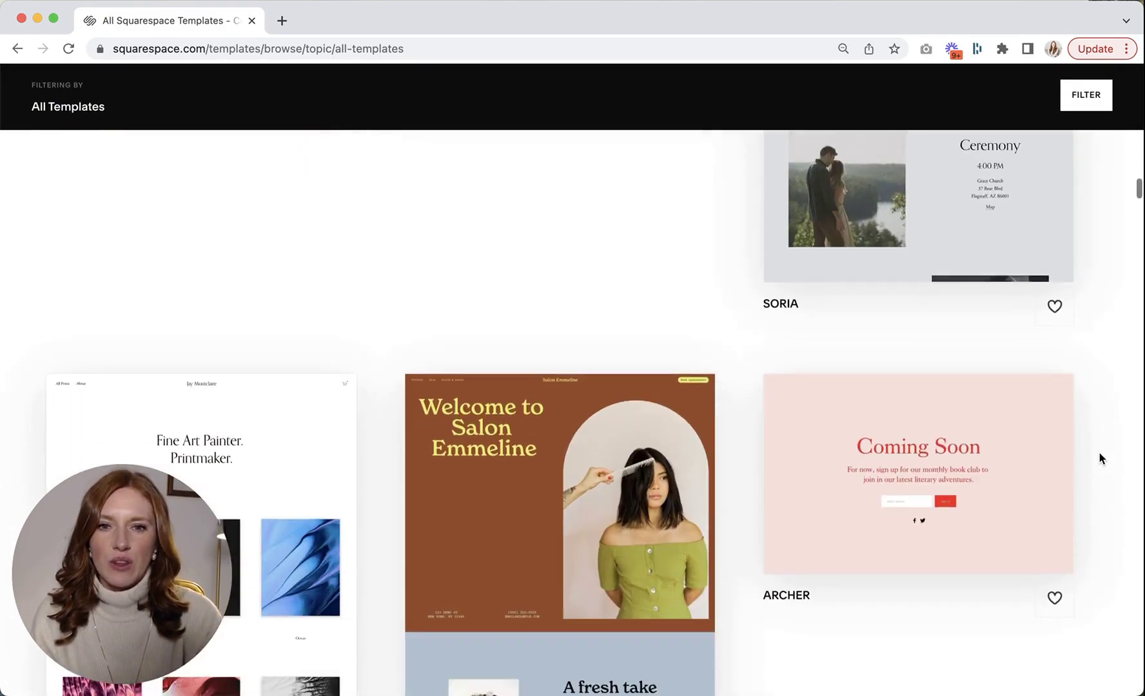
scroll(1099, 452, down, 8)
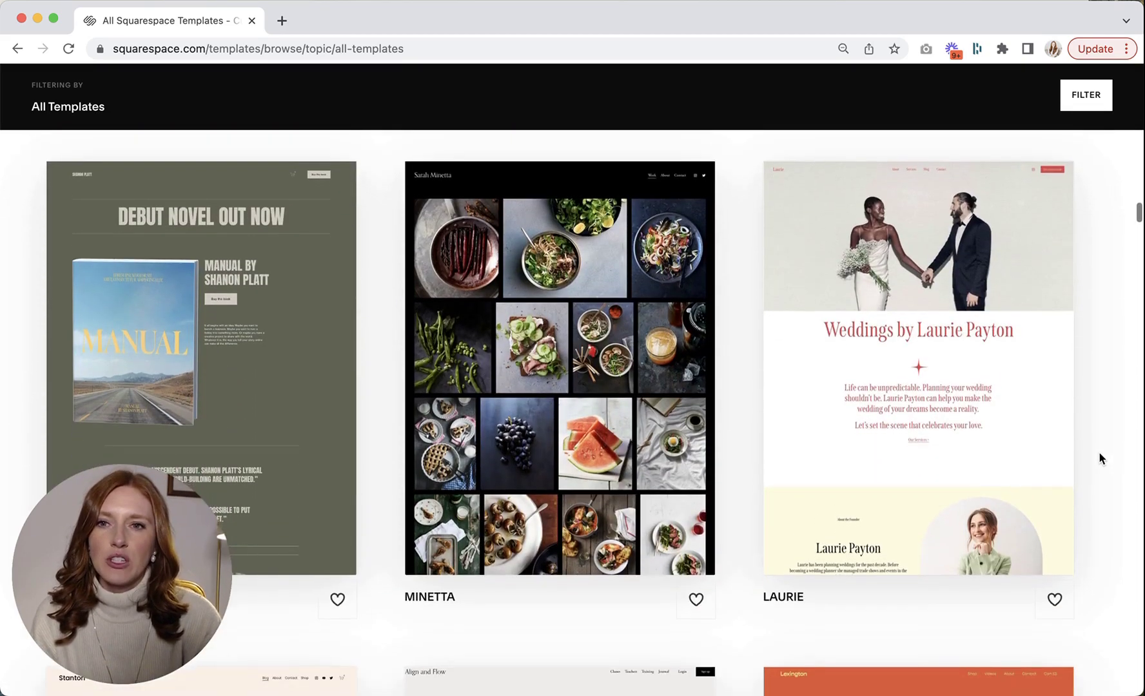
scroll(1099, 457, down, 10)
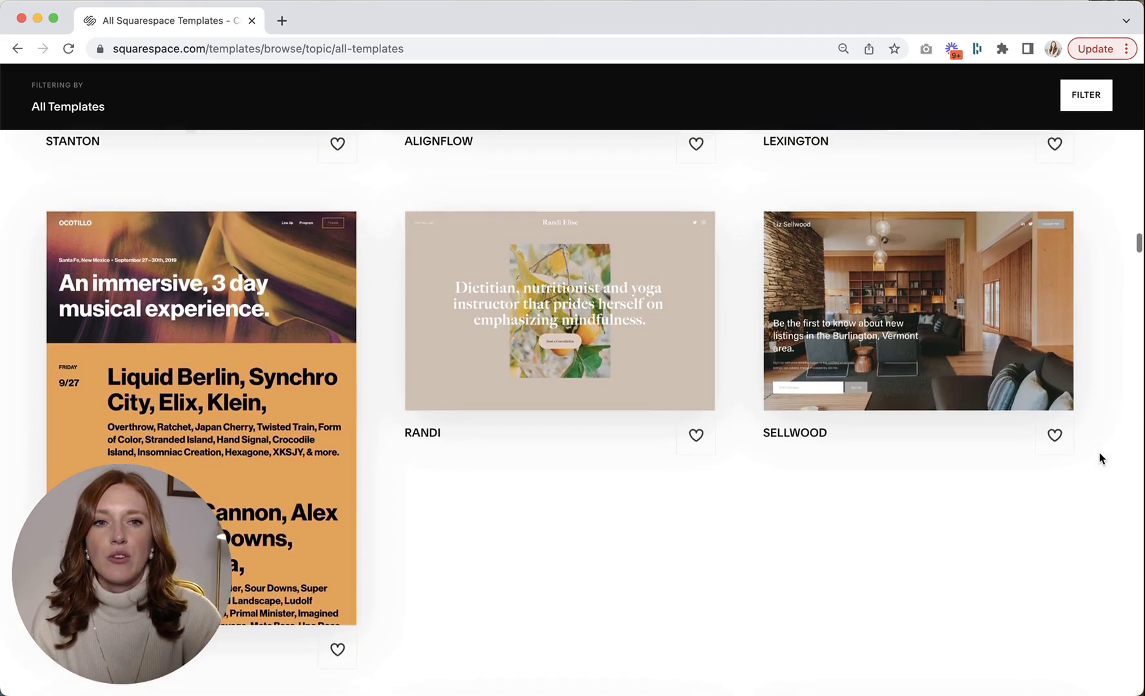
scroll(1099, 453, down, 3)
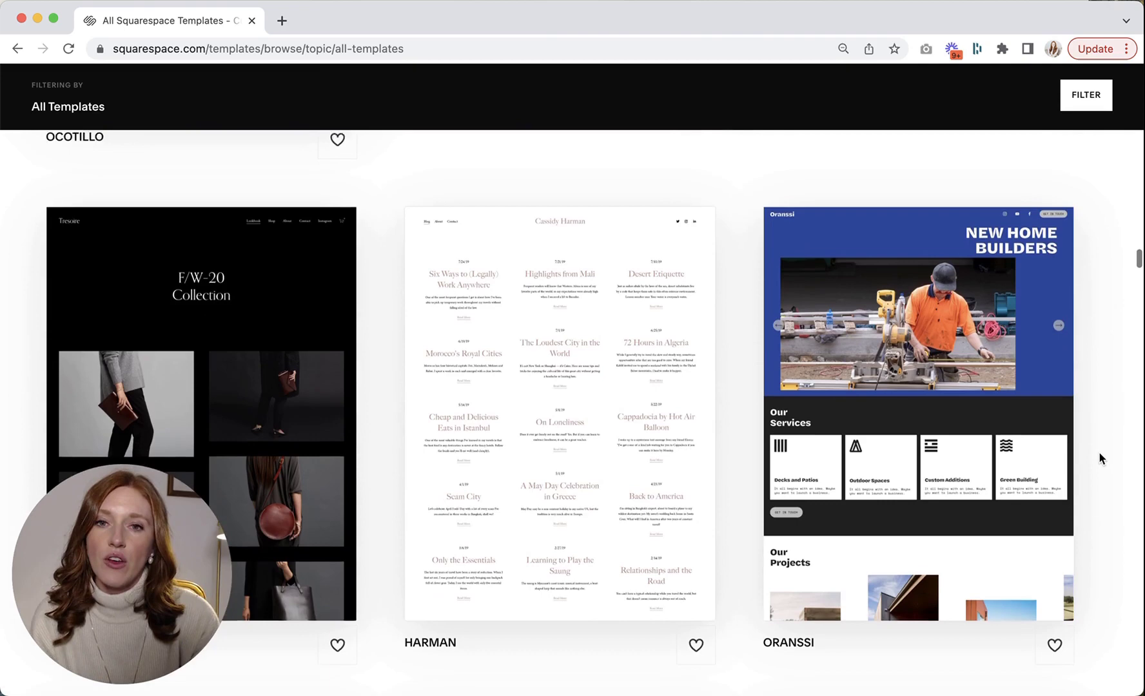
scroll(1099, 453, up, 9)
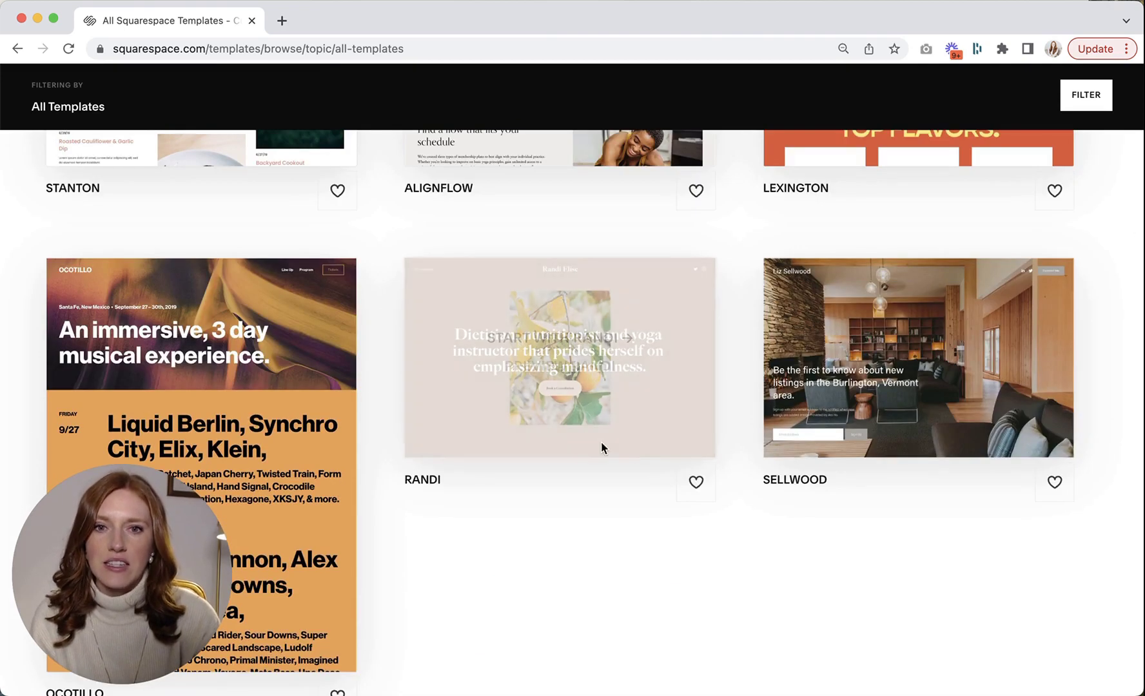
- Preview the Randi template and start a new site with this design
click(543, 369)
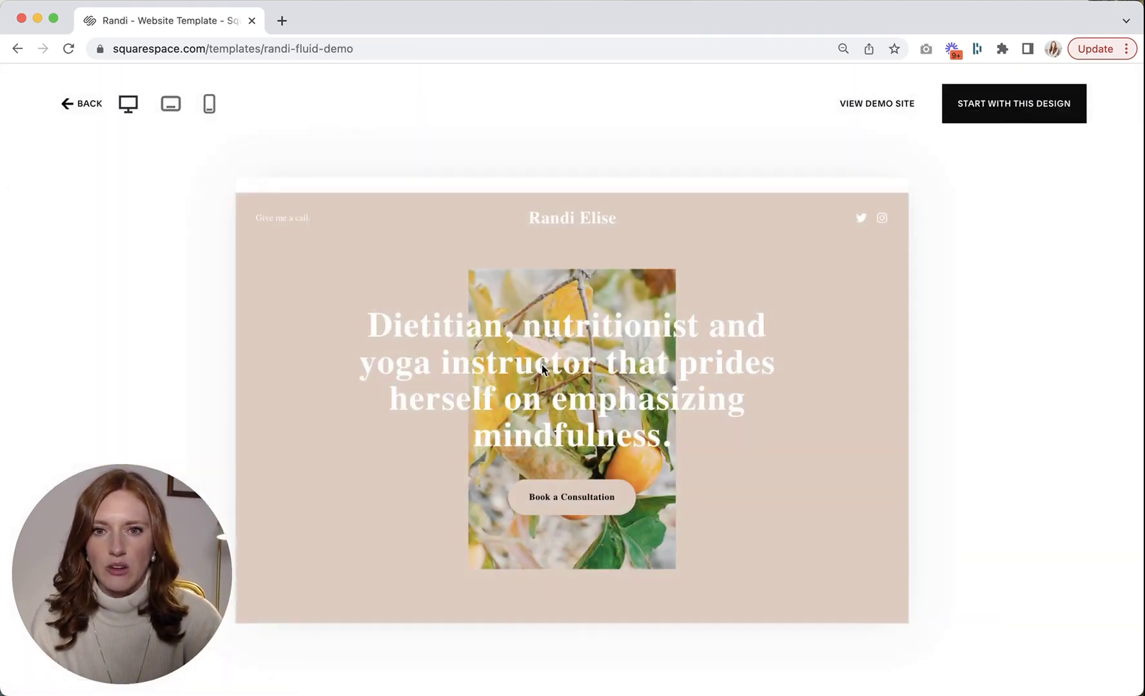
click(1008, 108)
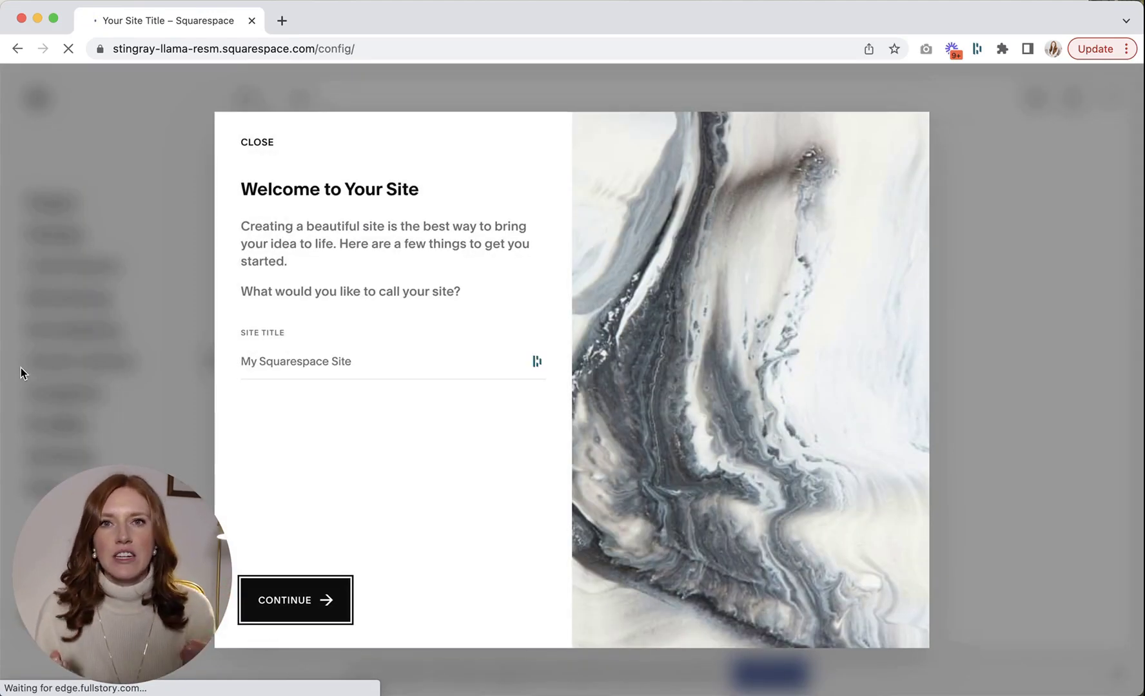
- Close the Welcome to Your Site dialog to reach the site dashboard
click(257, 142)
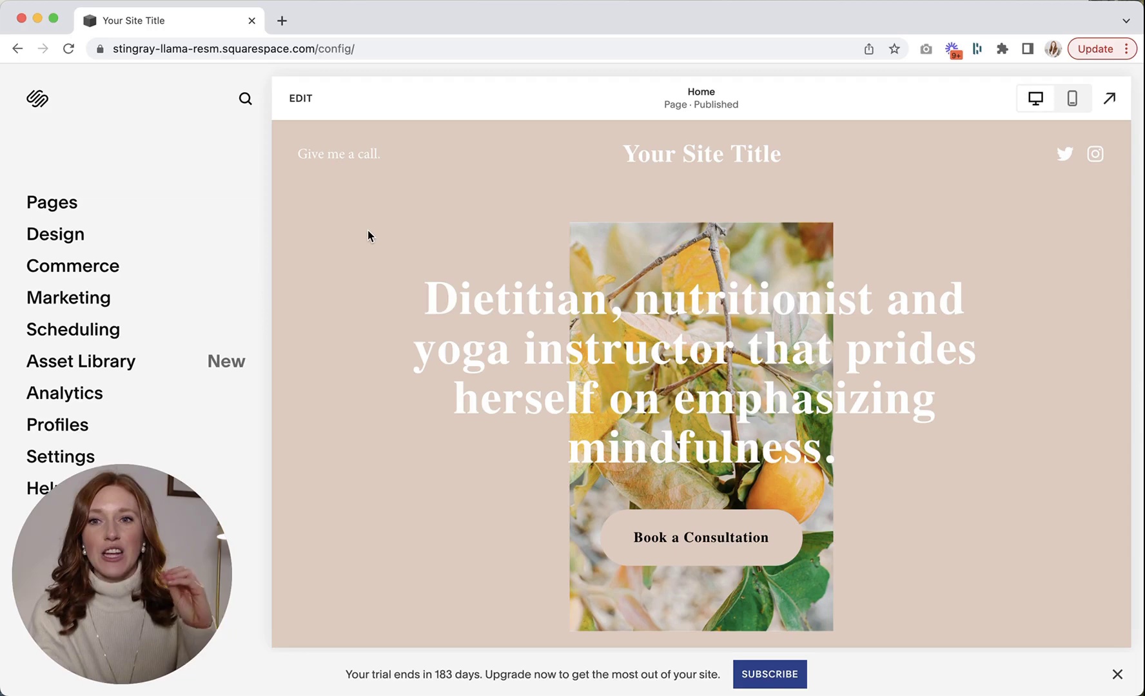
- Insert a blank section below the Home page header, then exit the editor
click(301, 98)
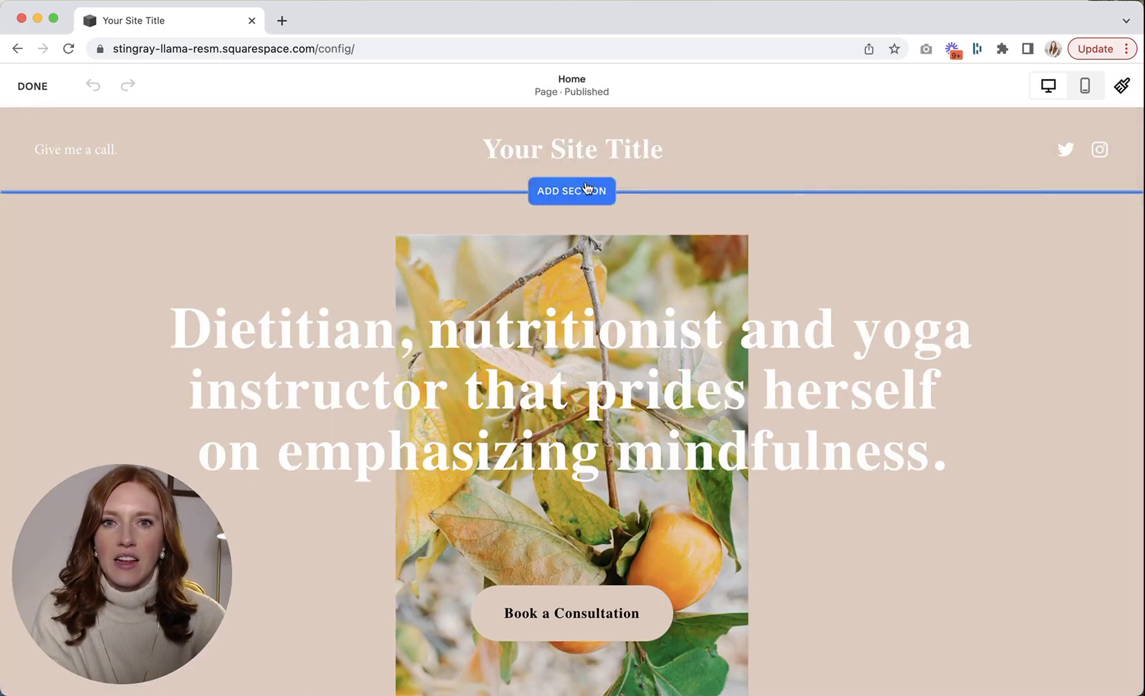
click(571, 192)
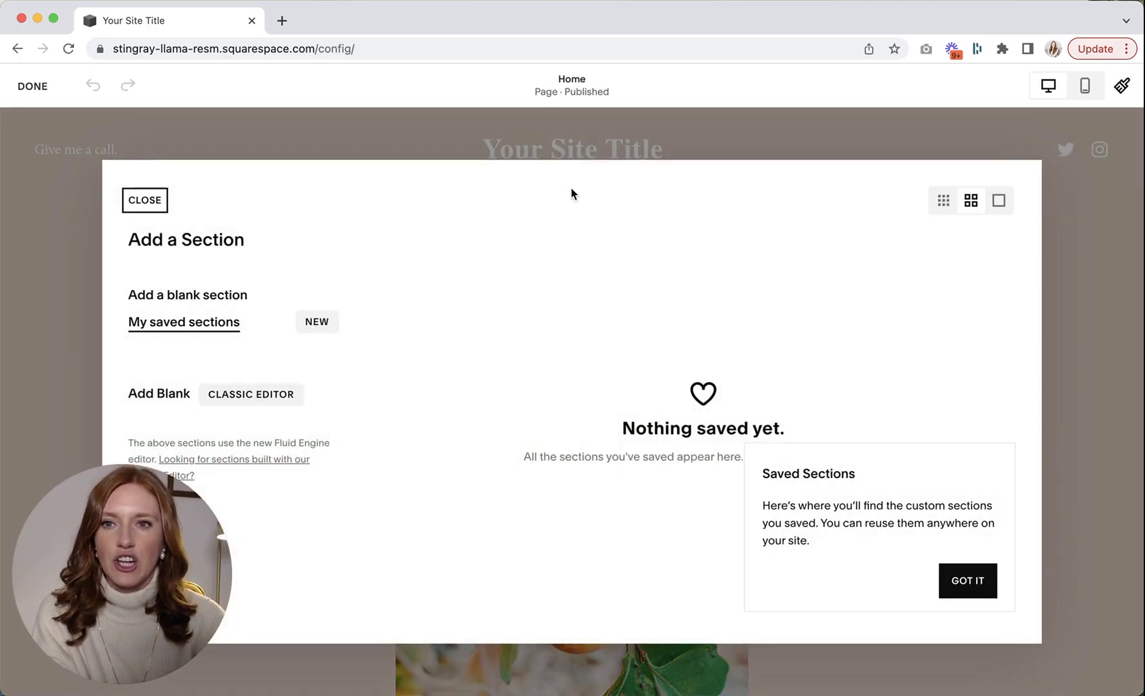
click(164, 296)
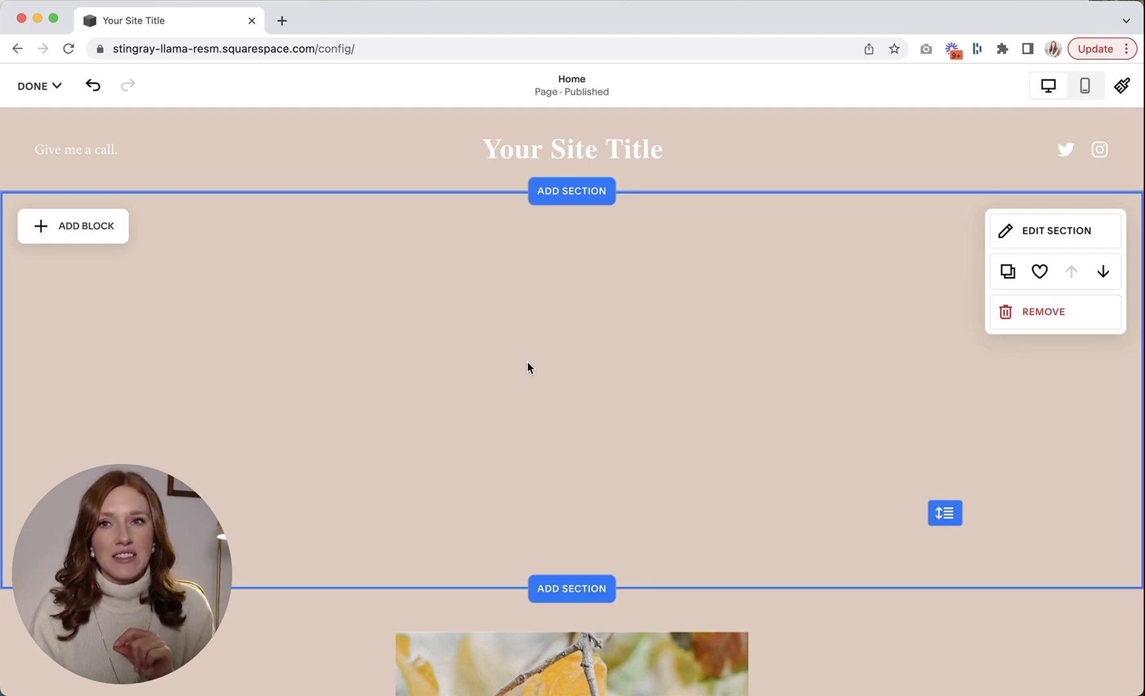
key(Escape)
- Open Design > Site Styles and view the Colors palette
click(45, 234)
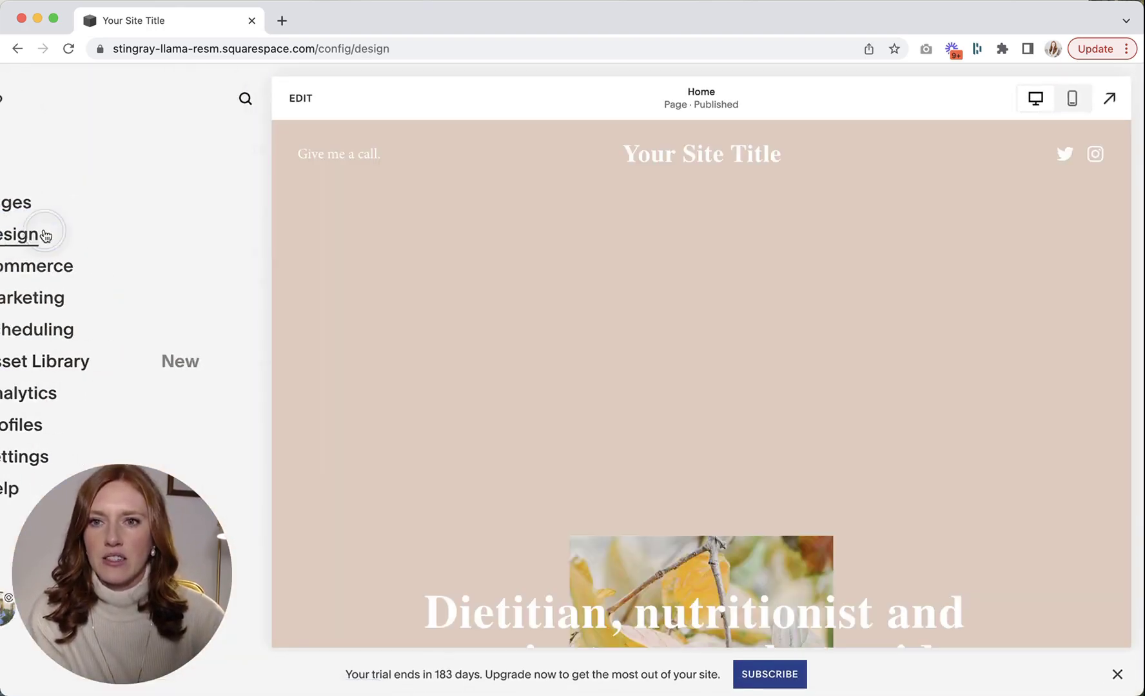
click(43, 211)
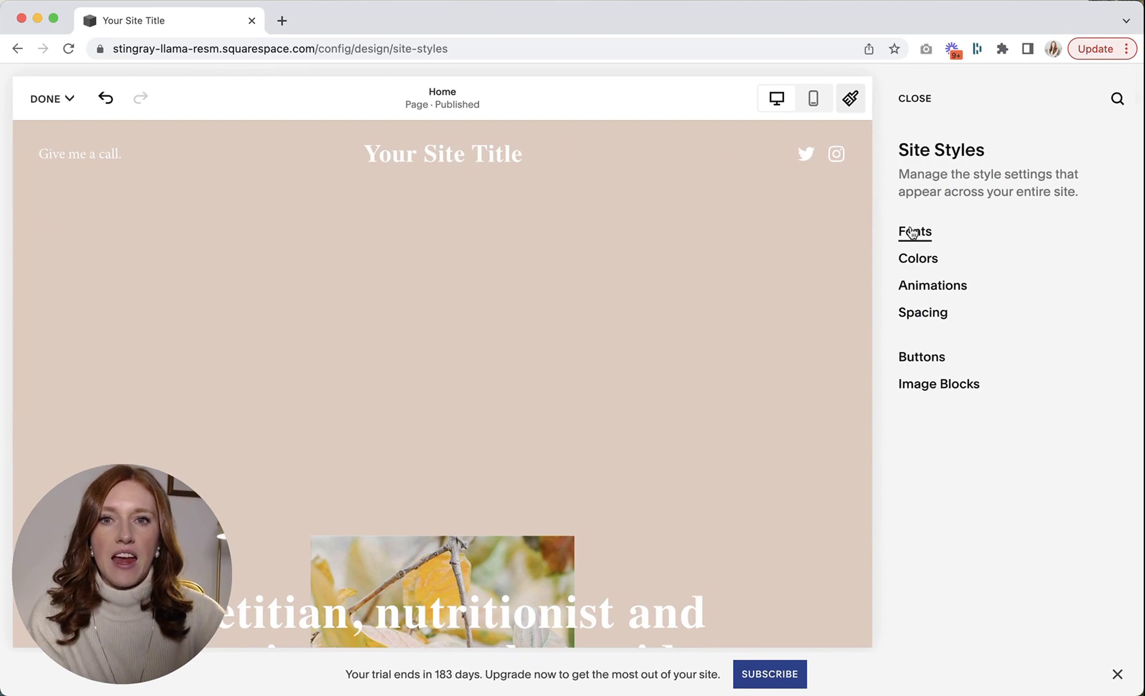
scroll(672, 337, down, 5)
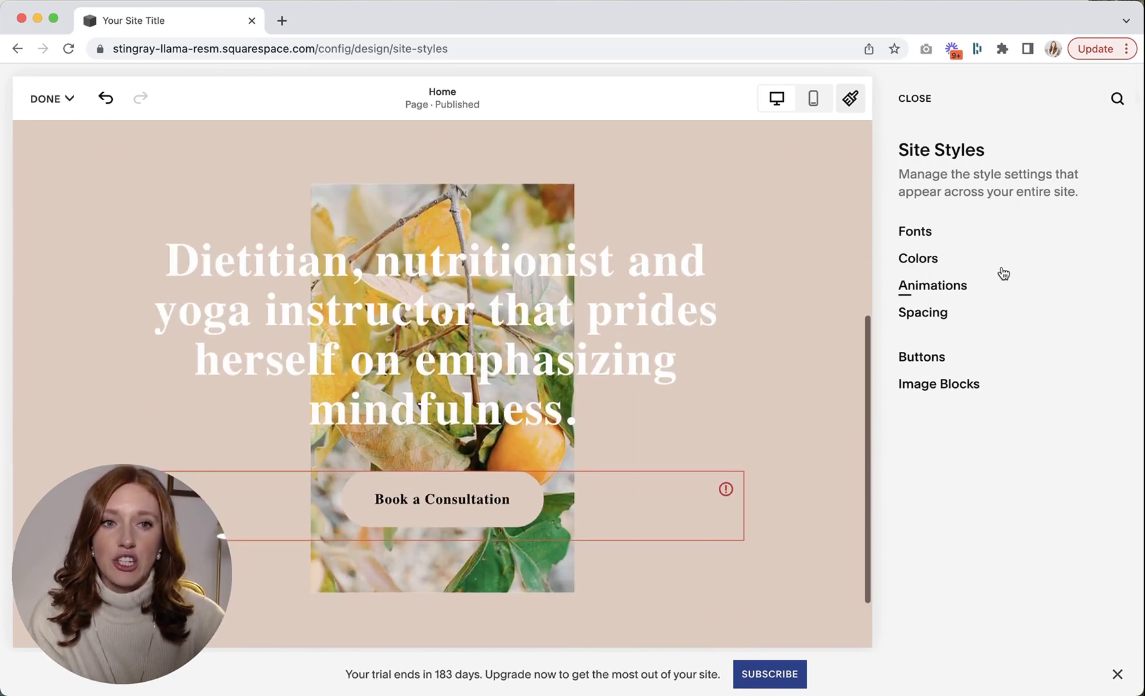
click(916, 259)
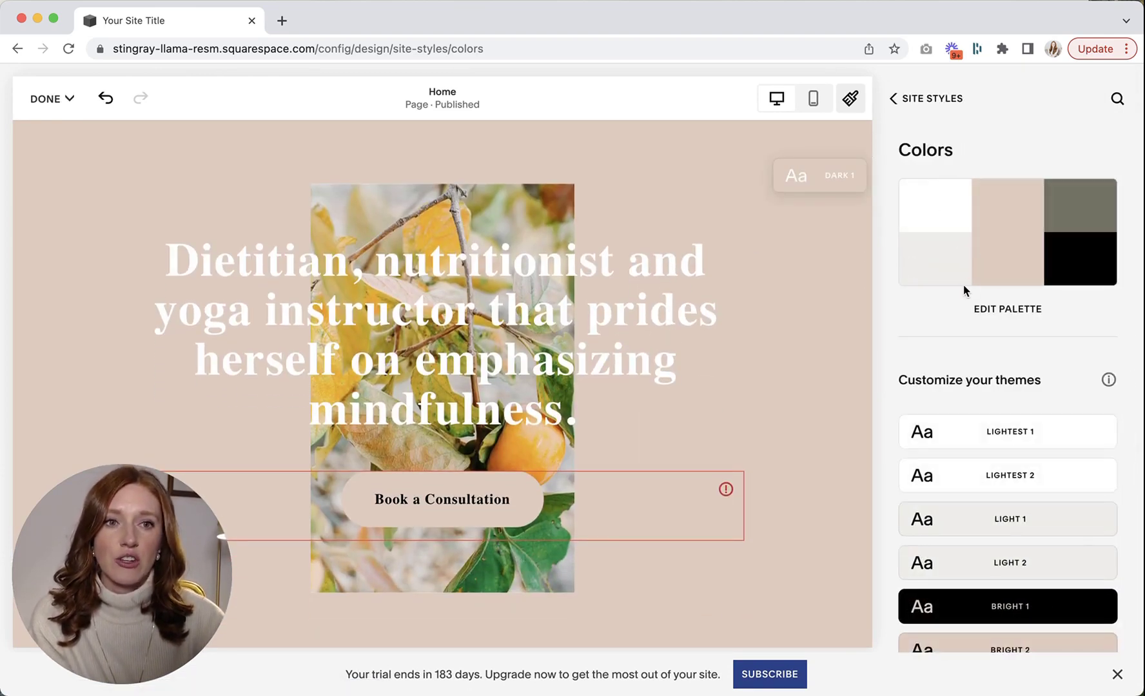
click(917, 98)
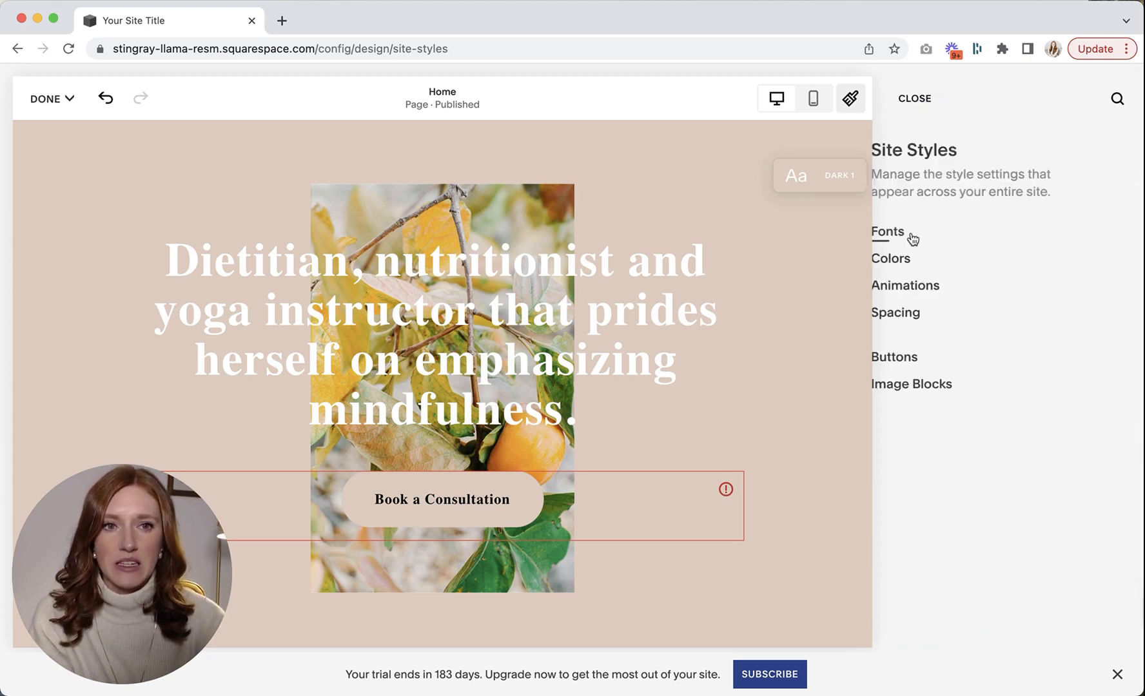
- Open the Site Styles Fonts settings showing Adobe Caslon Pro
click(910, 236)
scroll(738, 361, down, 2)
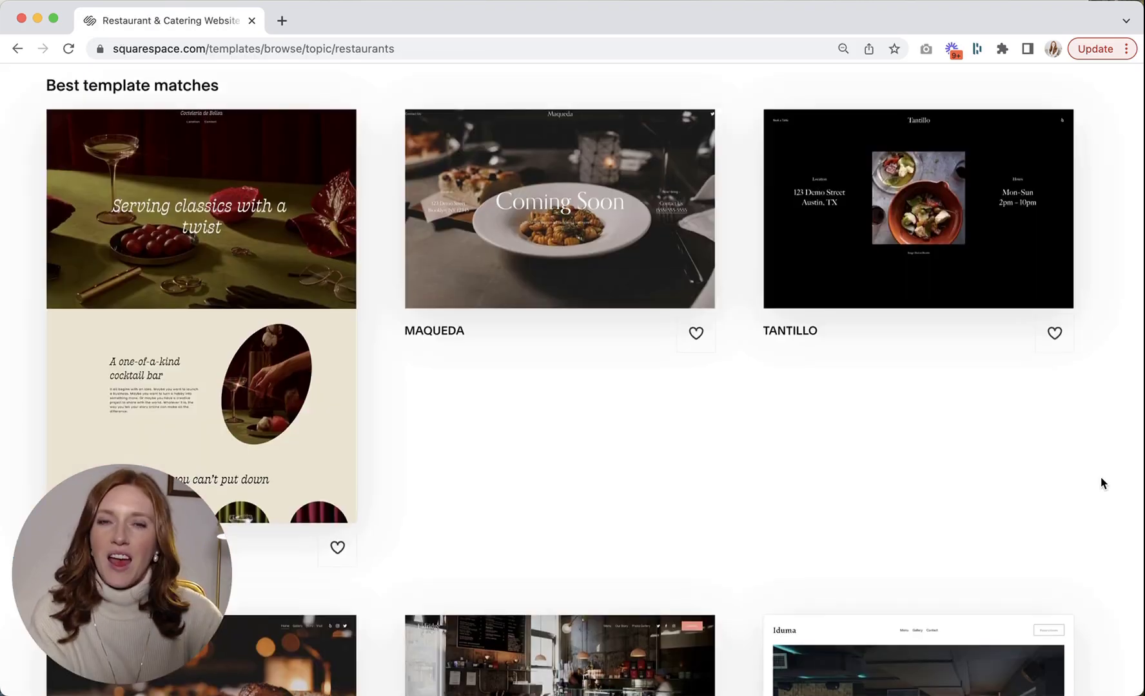
scroll(1100, 477, down, 10)
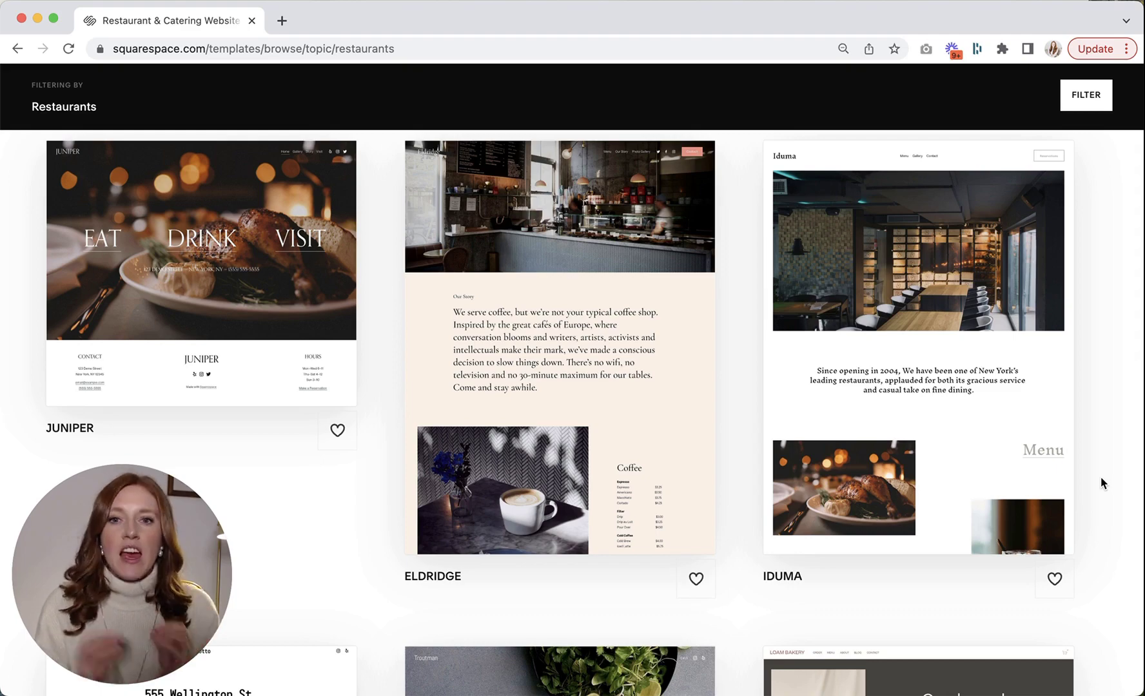
mouse_move(552, 456)
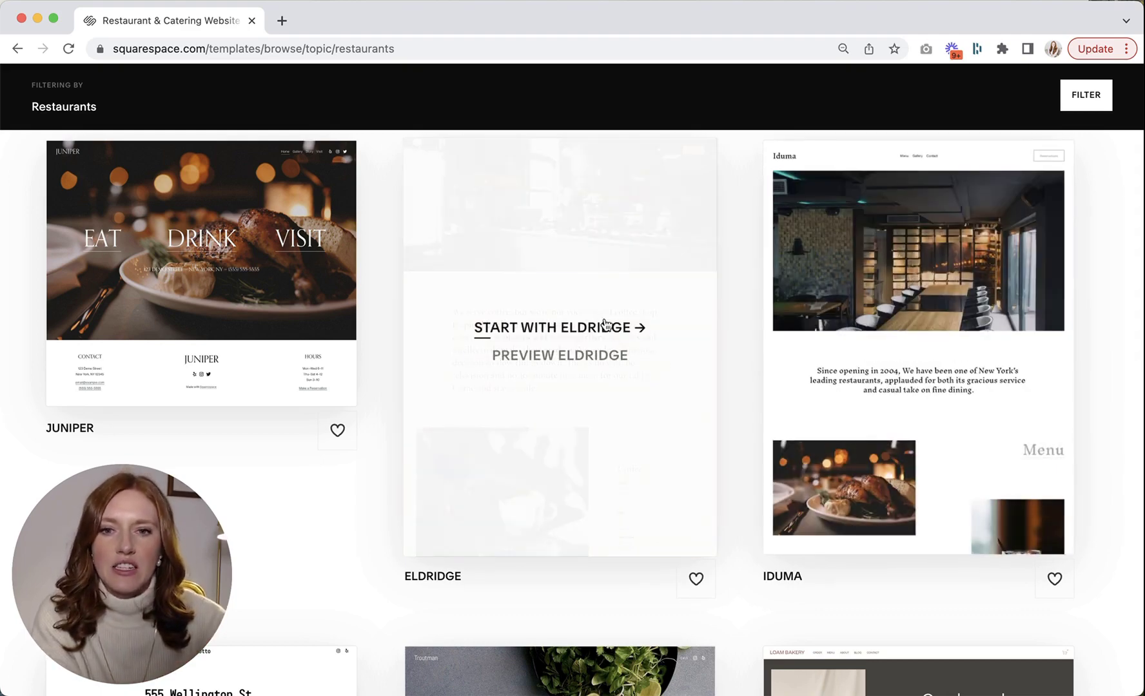